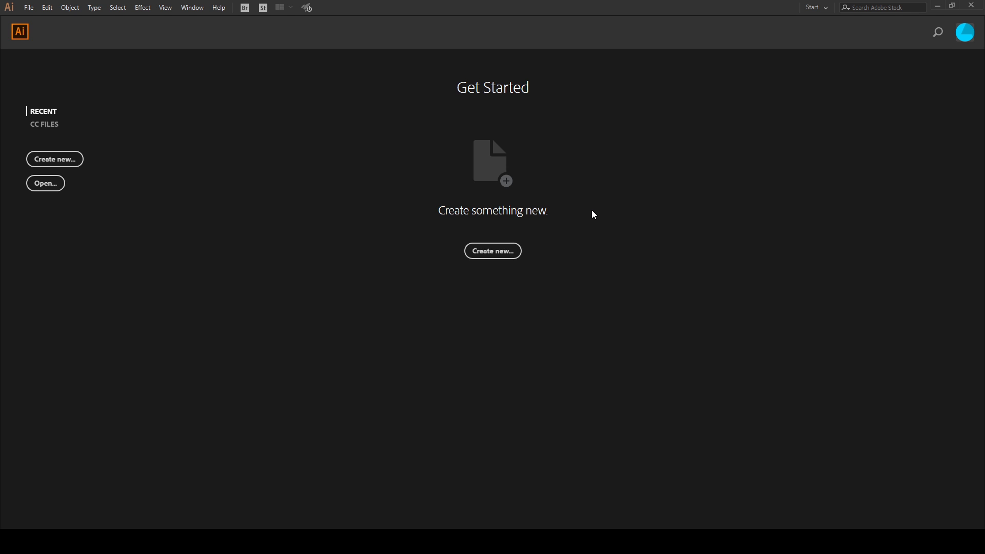
Start a new document and list all blank Art & Illustration presets.
click(503, 257)
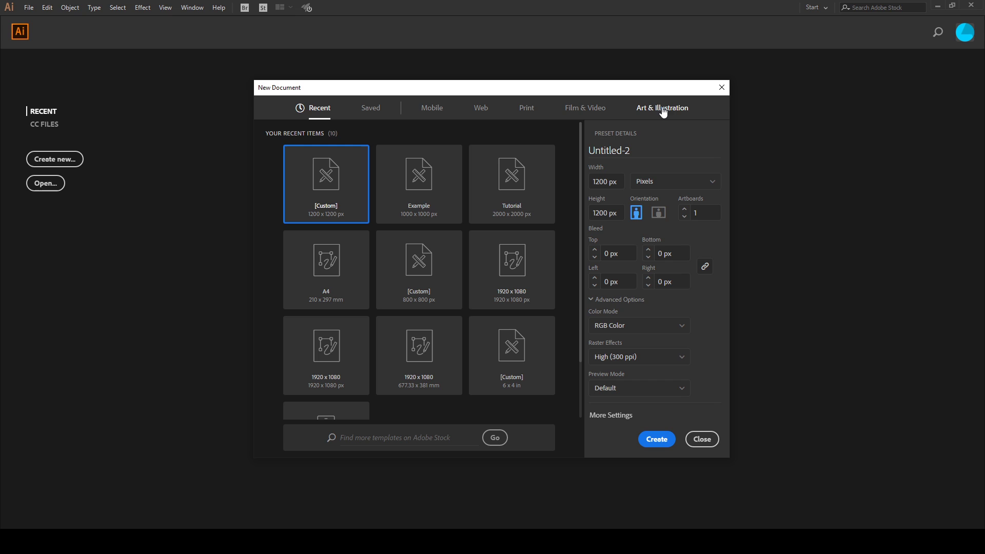
click(663, 112)
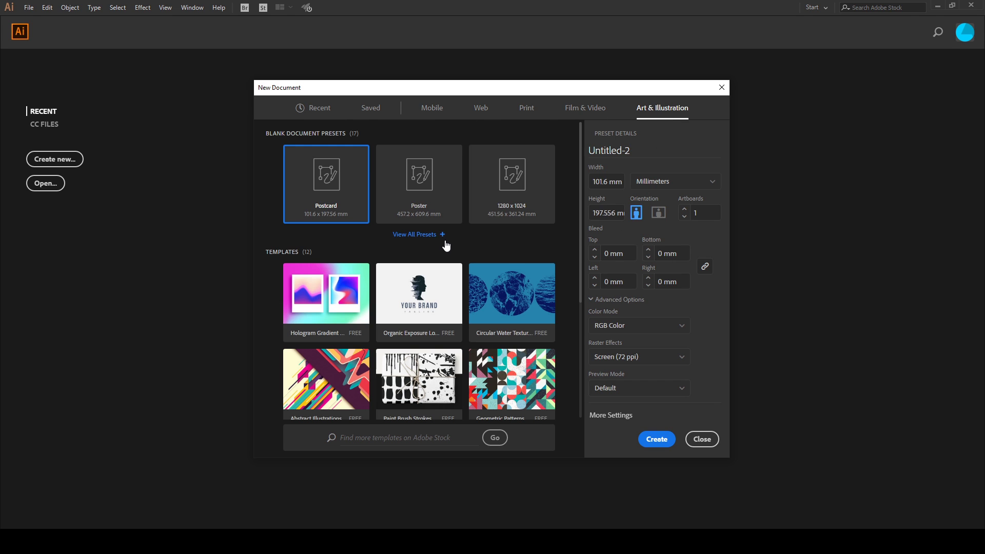
click(442, 240)
scroll(441, 247, down, 3)
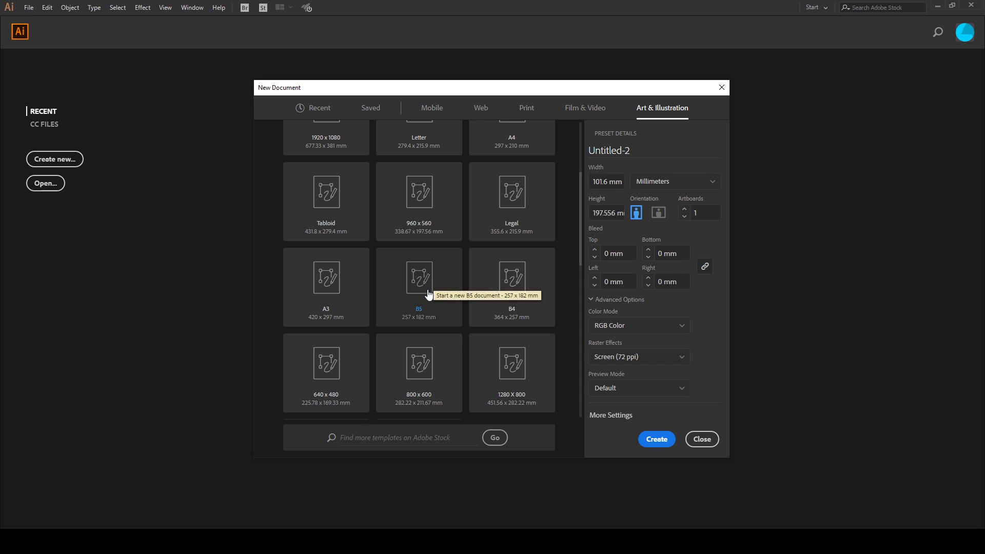
Start from the B5 preset and name the document 'Tutorial Example'.
click(429, 292)
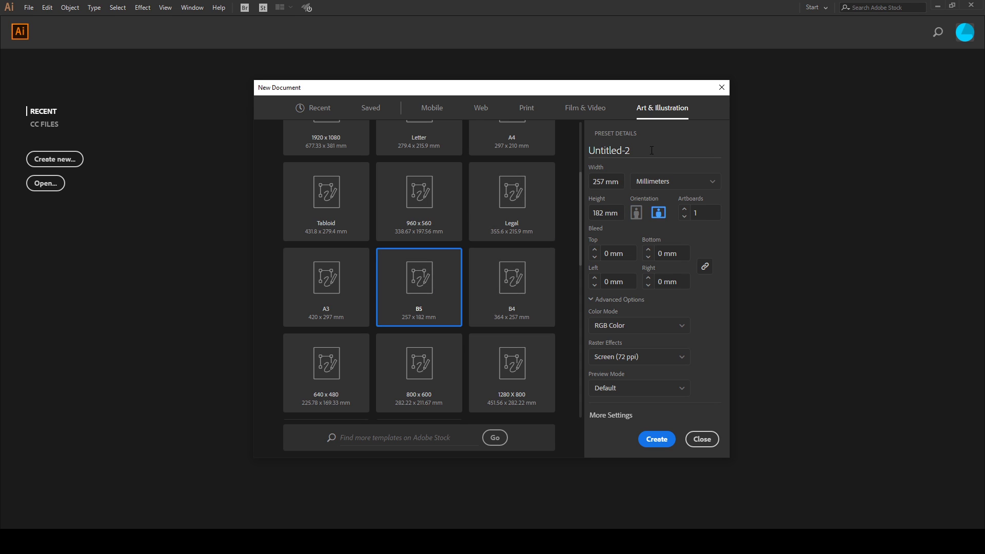
drag(630, 150, 591, 156)
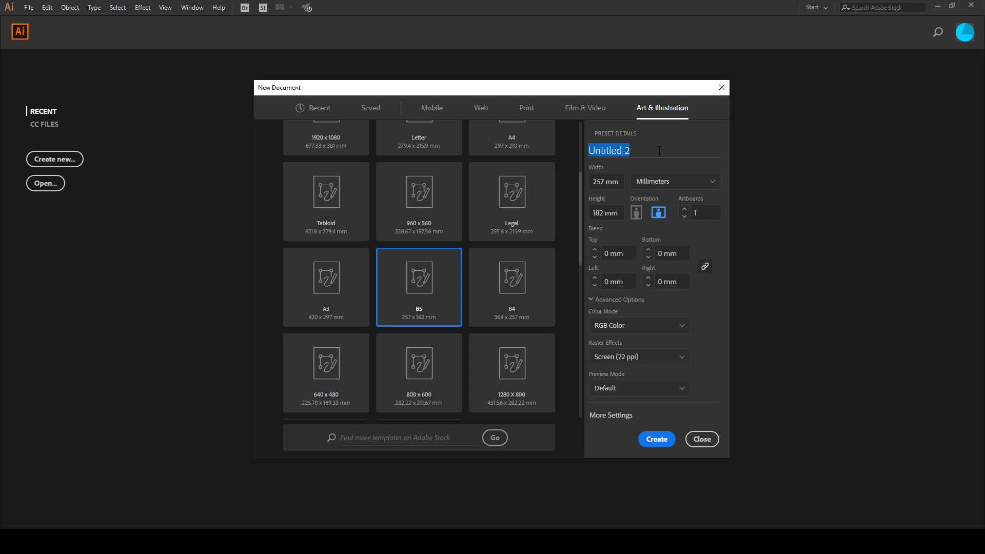
text(Tutor)
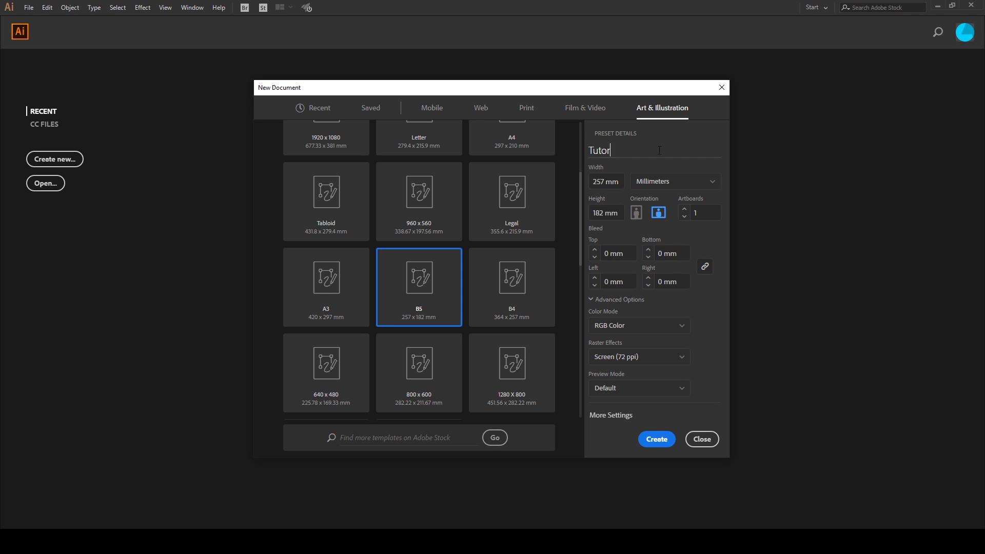
text(ial Example)
Set units to Pixels, width and height to 1200, and raster effects to High (300 ppi).
click(673, 185)
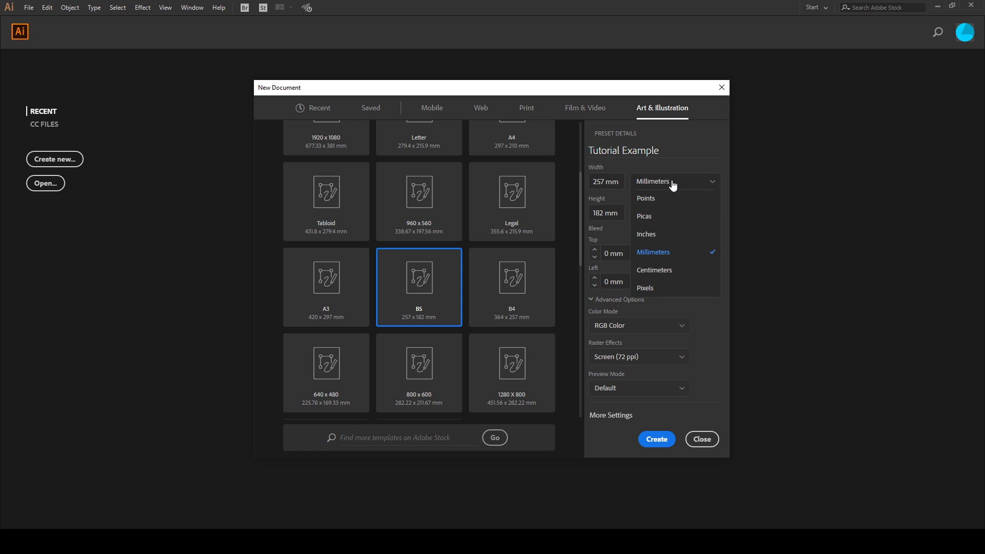
click(661, 289)
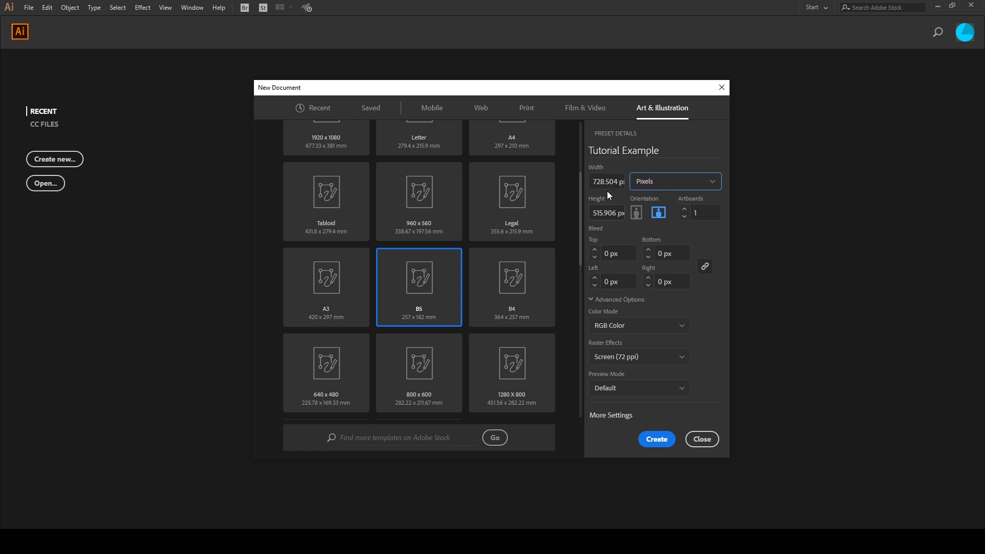
click(606, 182)
text(12)
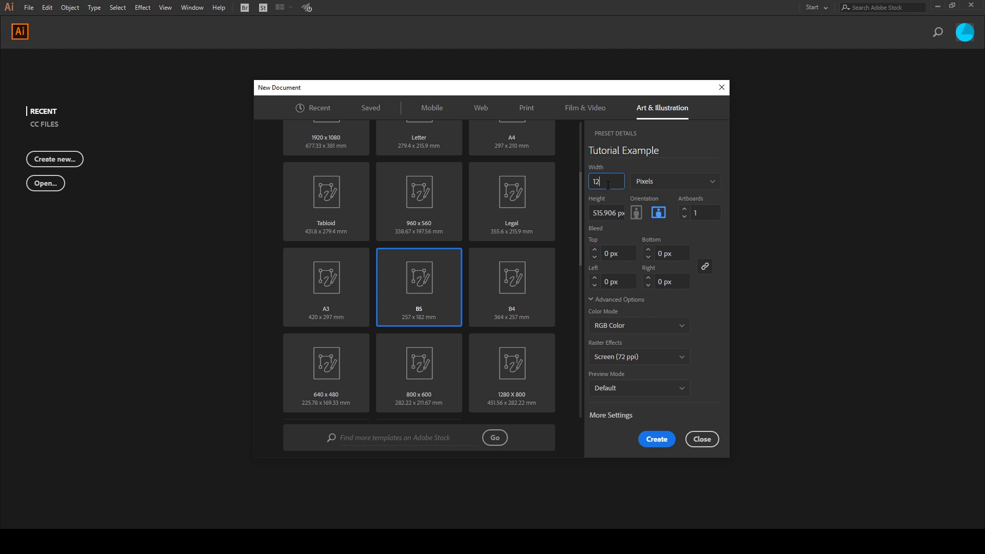
text(00)
click(606, 212)
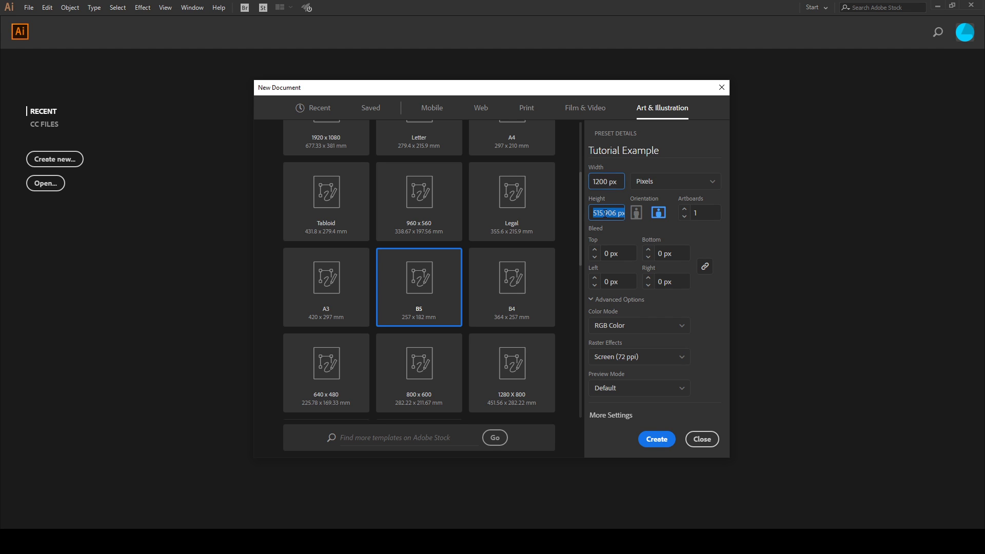
text(1200)
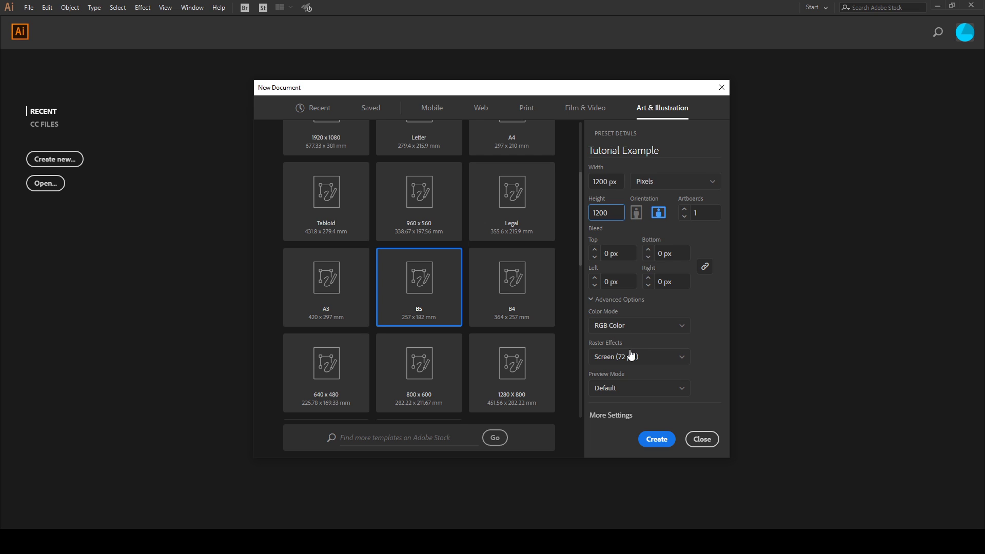
click(632, 358)
click(627, 375)
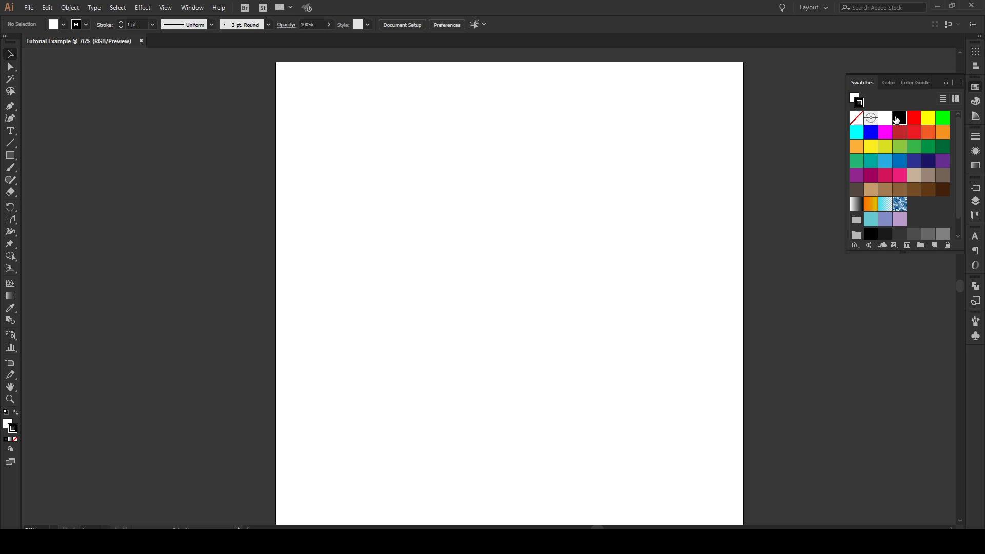
Make the stroke red and delete every swatch except None, Registration, White and Black.
click(914, 118)
scroll(914, 147, down, 1)
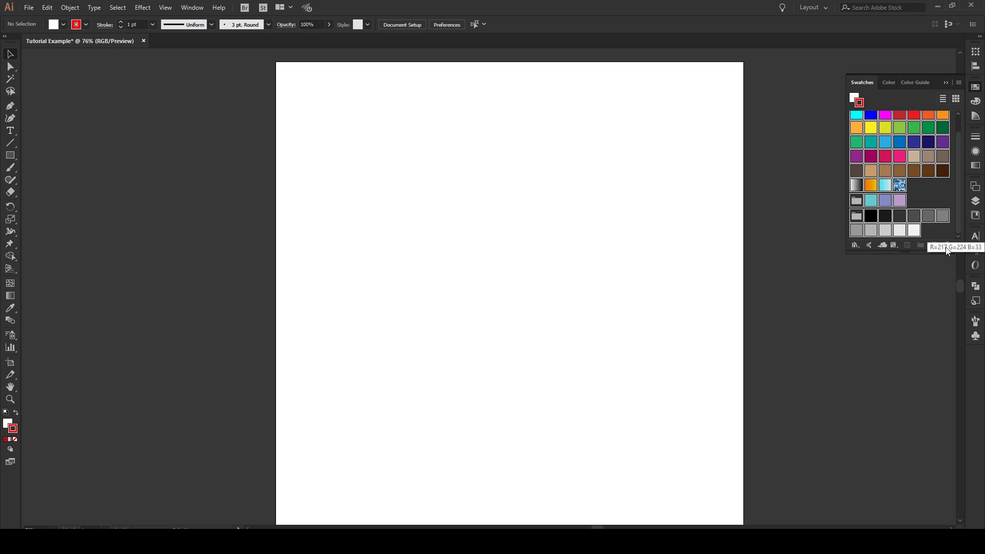
drag(946, 248, 948, 245)
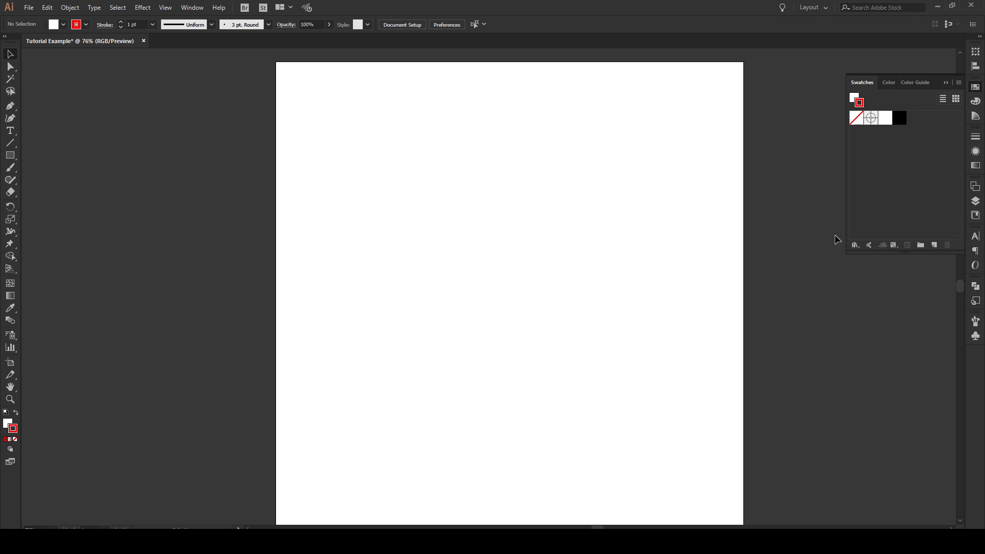
Copy the Beautiful Gradients library swatches, including the purple gradient, into the document swatches.
click(855, 247)
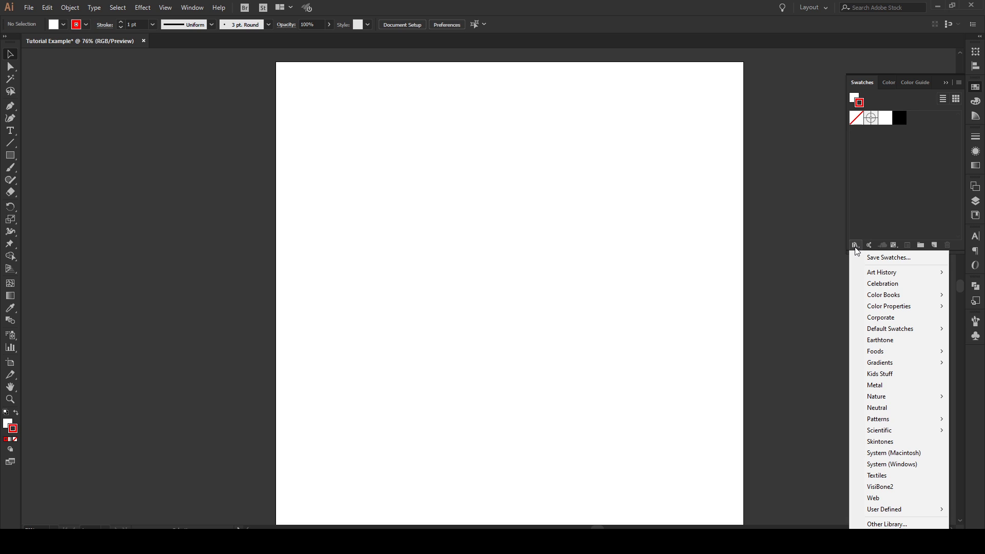
mouse_move(900, 510)
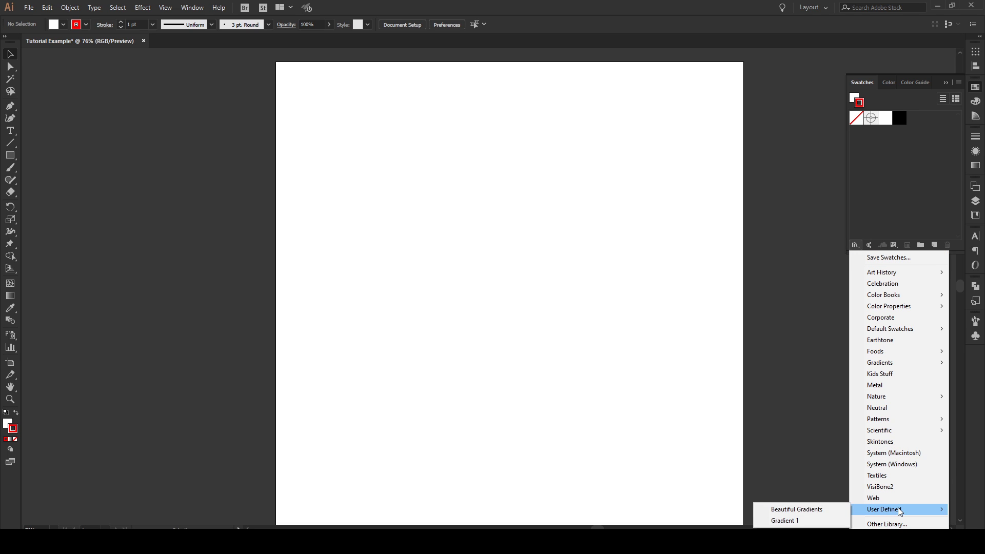
click(809, 510)
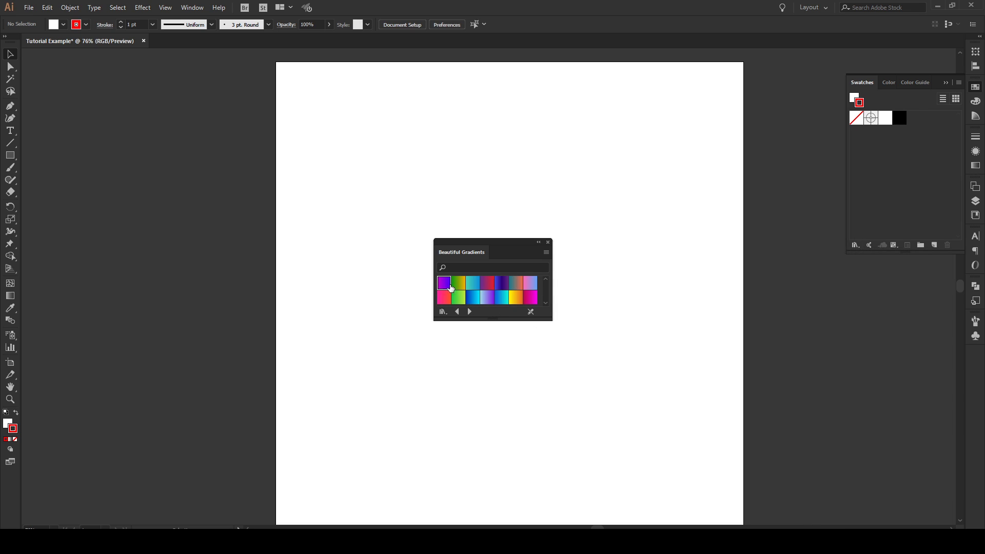
click(442, 286)
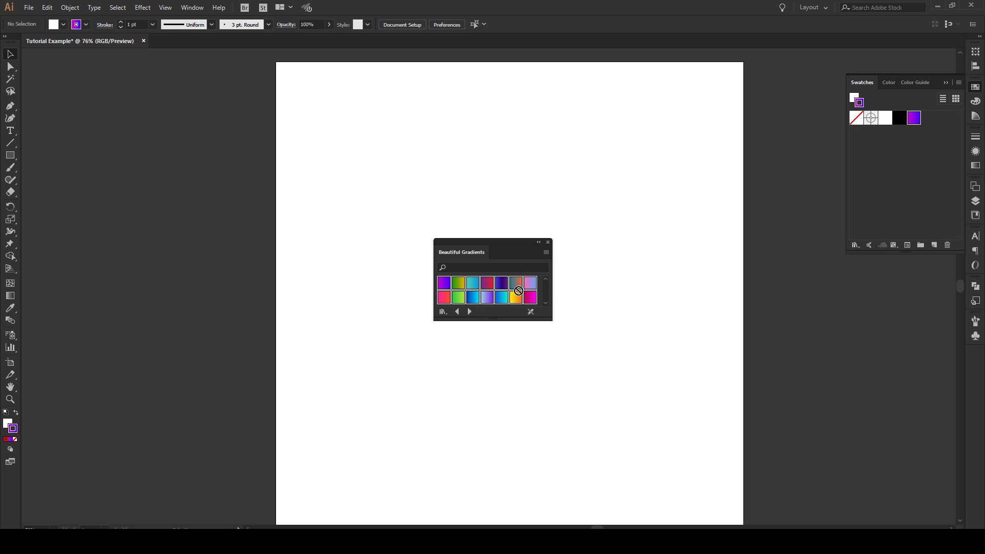
drag(515, 285, 903, 192)
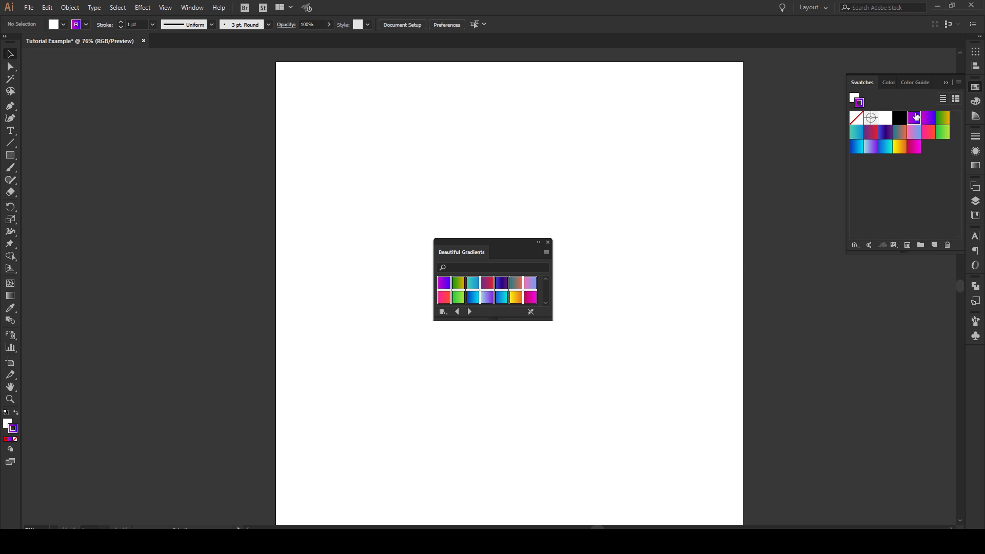
Remove the duplicate purple gradient swatch and close the library and Swatches panel.
drag(960, 260, 948, 245)
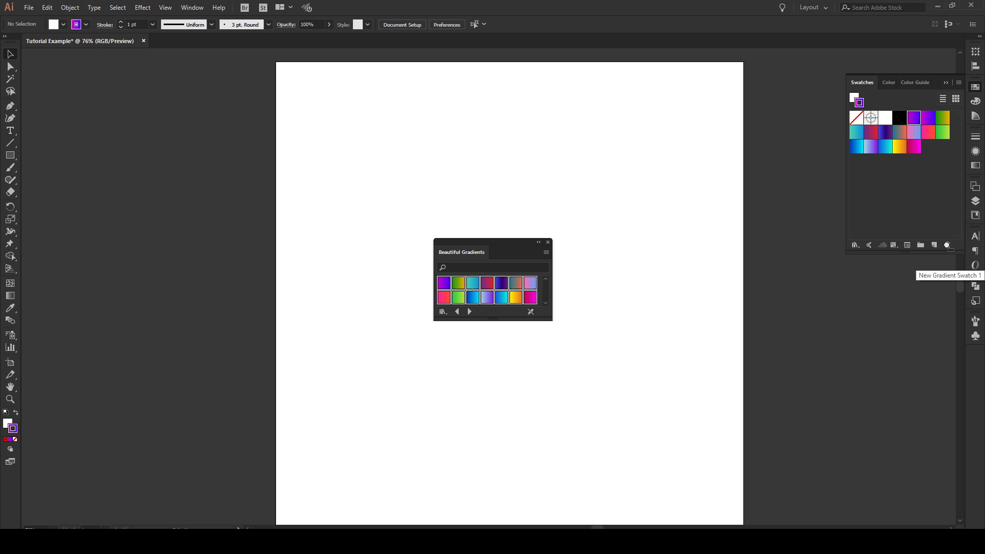
click(548, 243)
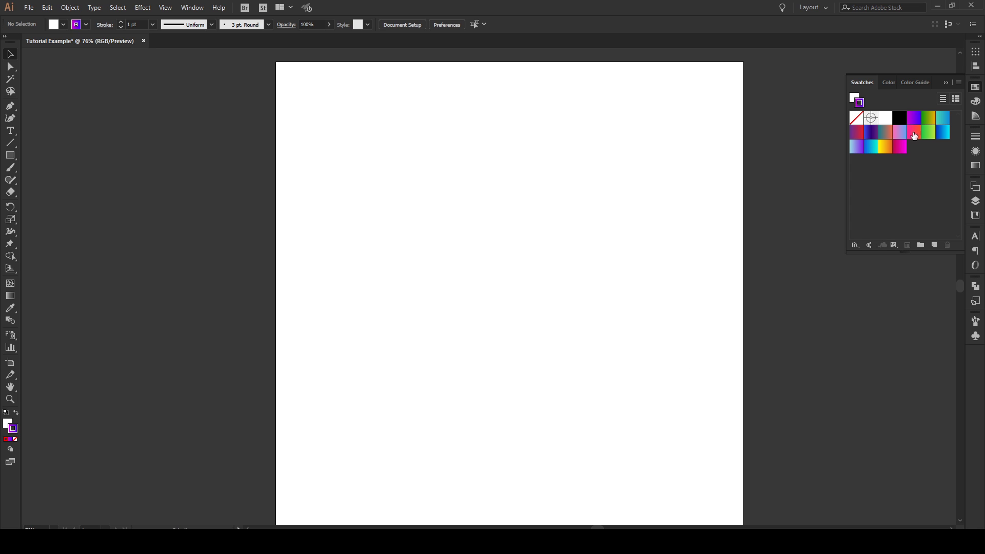
click(947, 83)
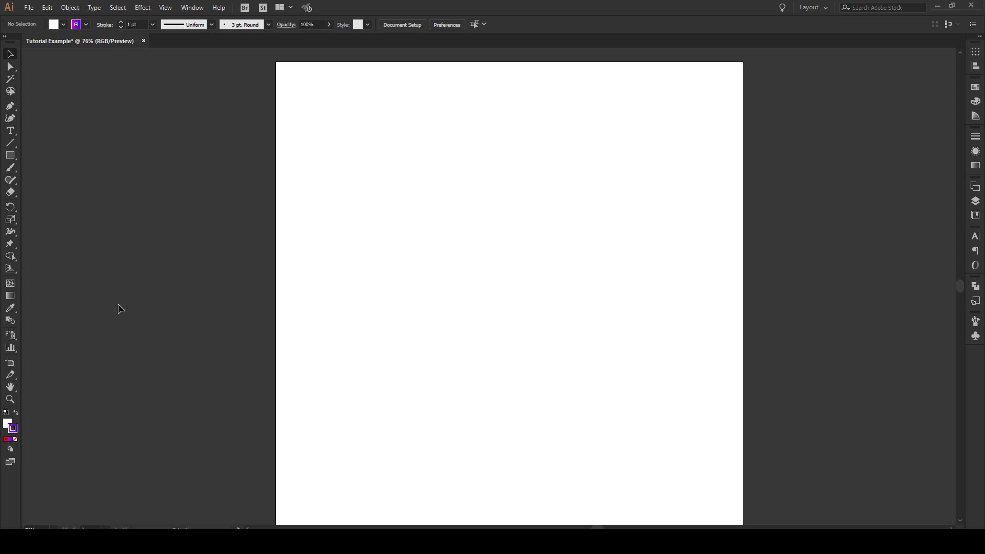
Begin Save As and go back to the user's home folder.
click(29, 9)
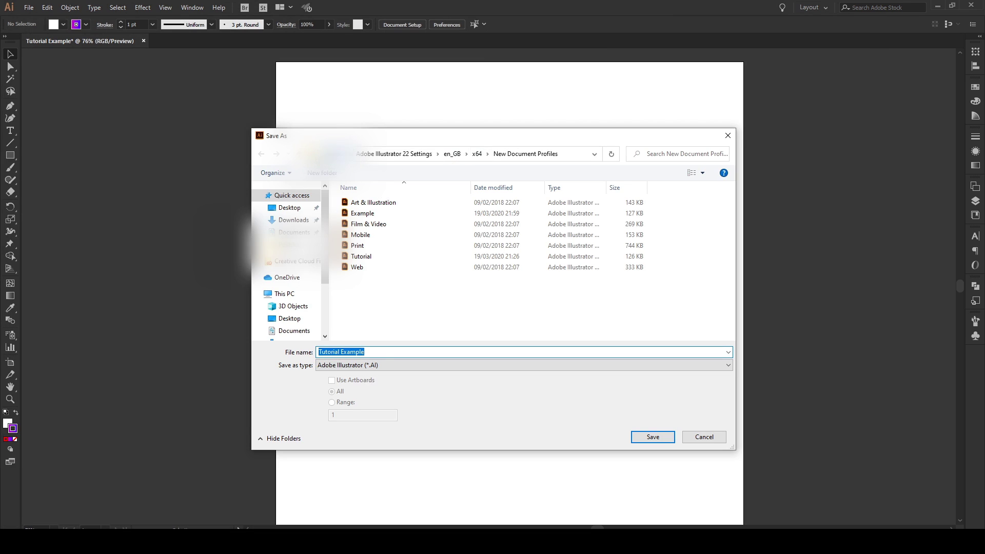
click(349, 154)
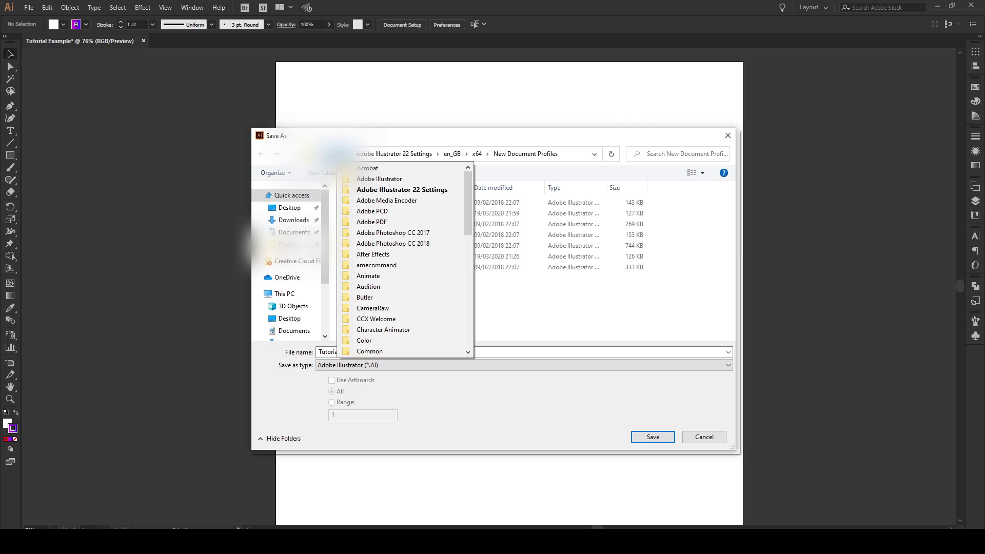
click(349, 153)
click(353, 154)
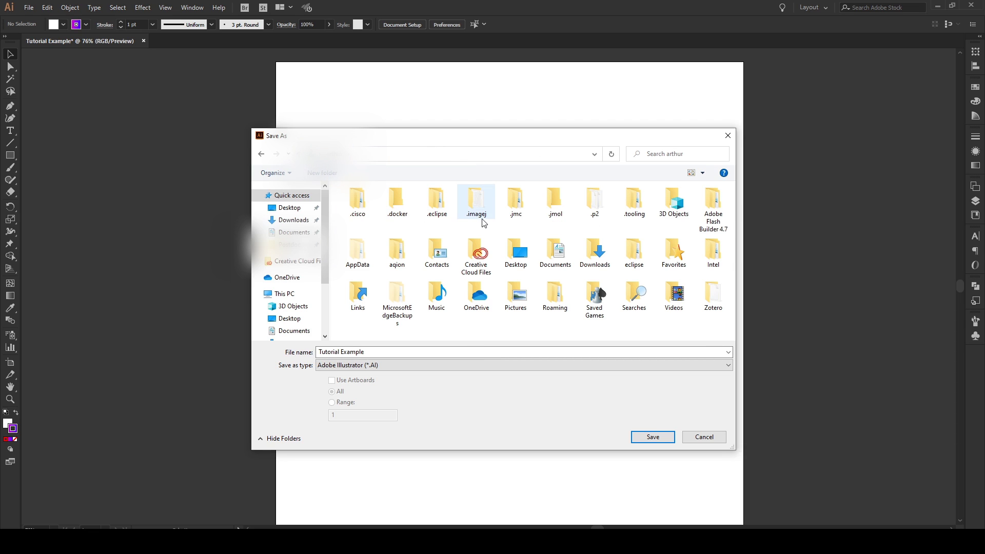
Browse AppData > Roaming > Adobe > Adobe Illustrator 22 Settings > en_GB > x64 > New Document Profiles.
double_click(361, 250)
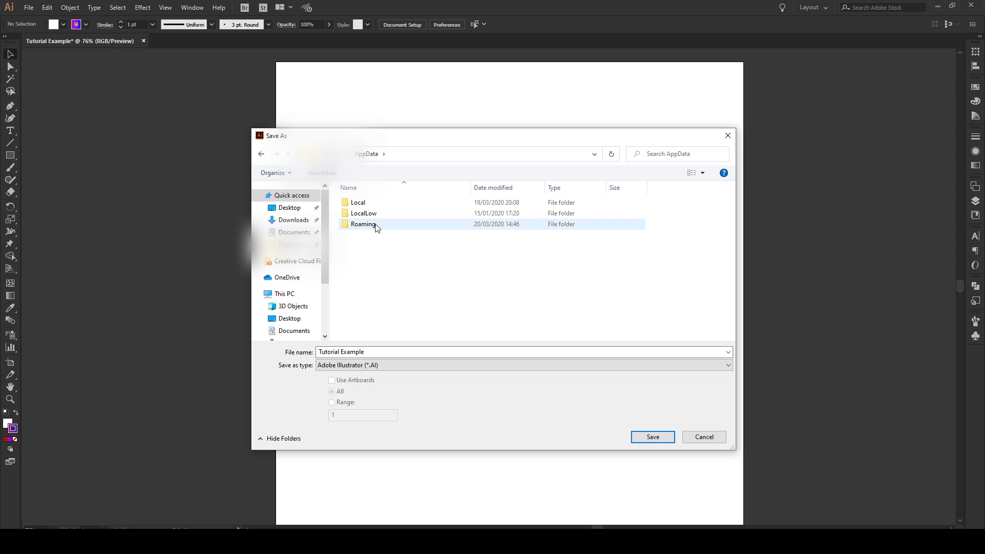
double_click(374, 225)
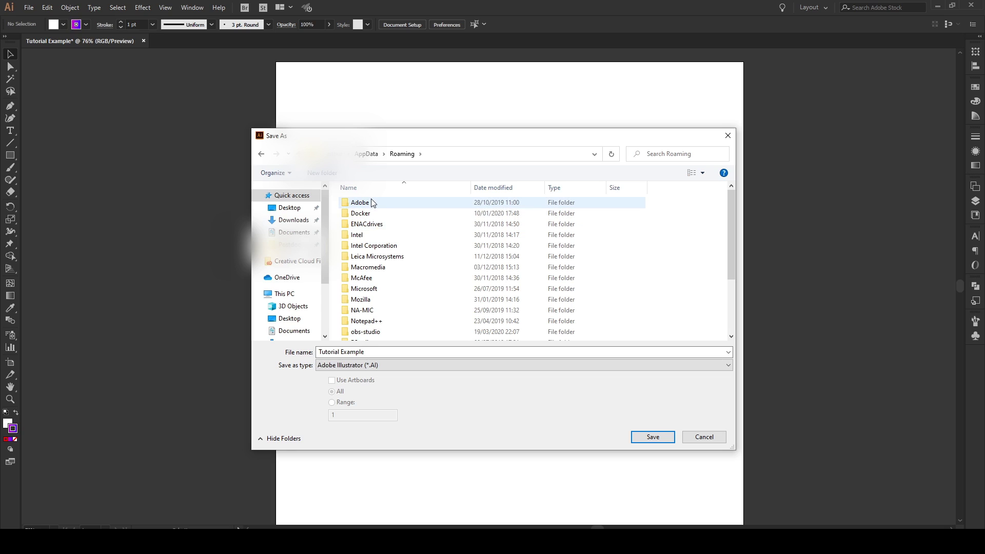
double_click(373, 203)
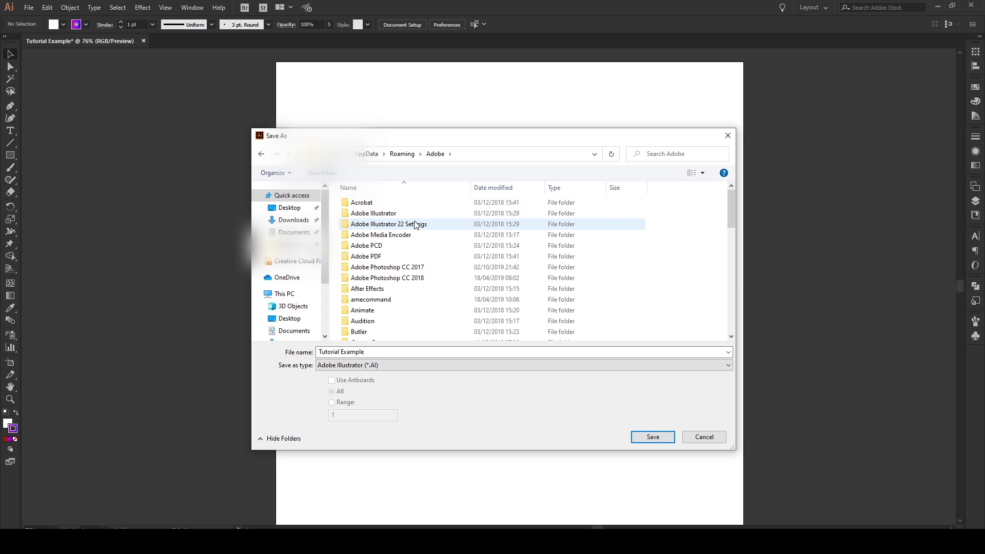
click(385, 229)
double_click(388, 225)
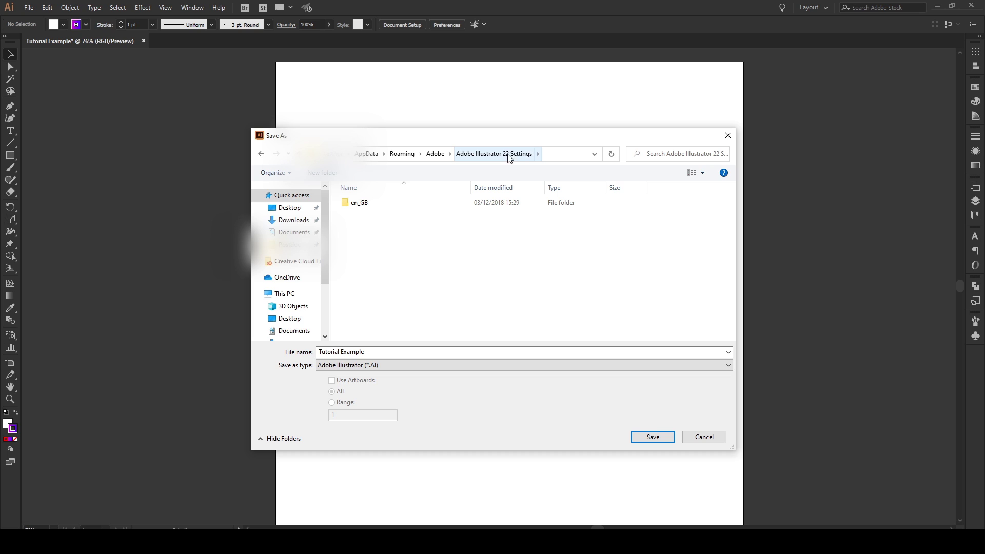
double_click(388, 201)
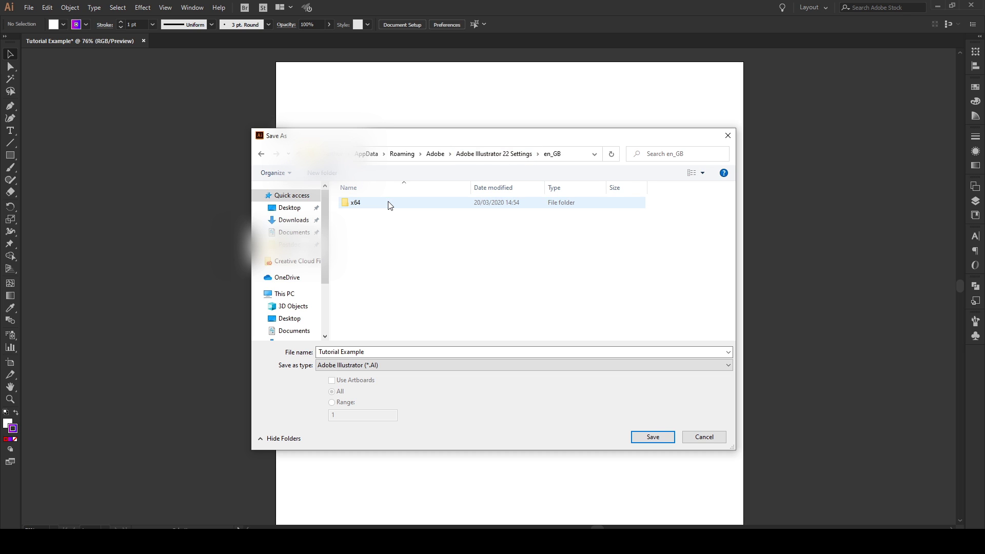
double_click(358, 208)
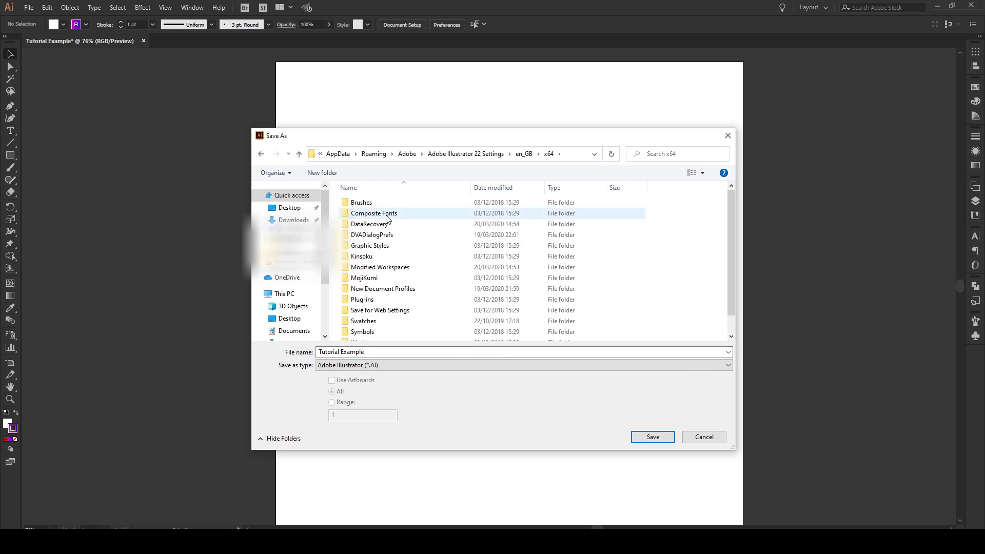
double_click(398, 290)
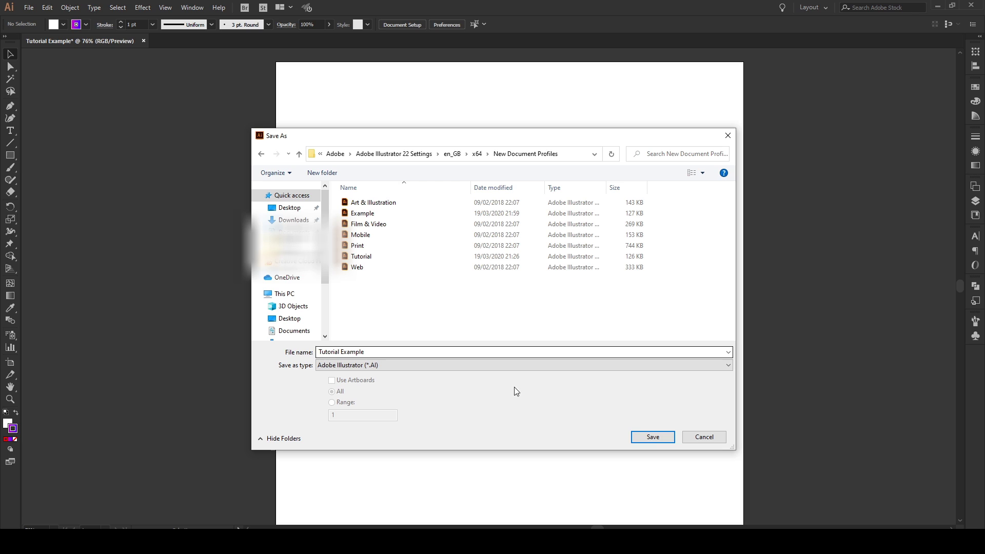
Save Tutorial Example.ai there, accepting the default Illustrator Options.
click(658, 438)
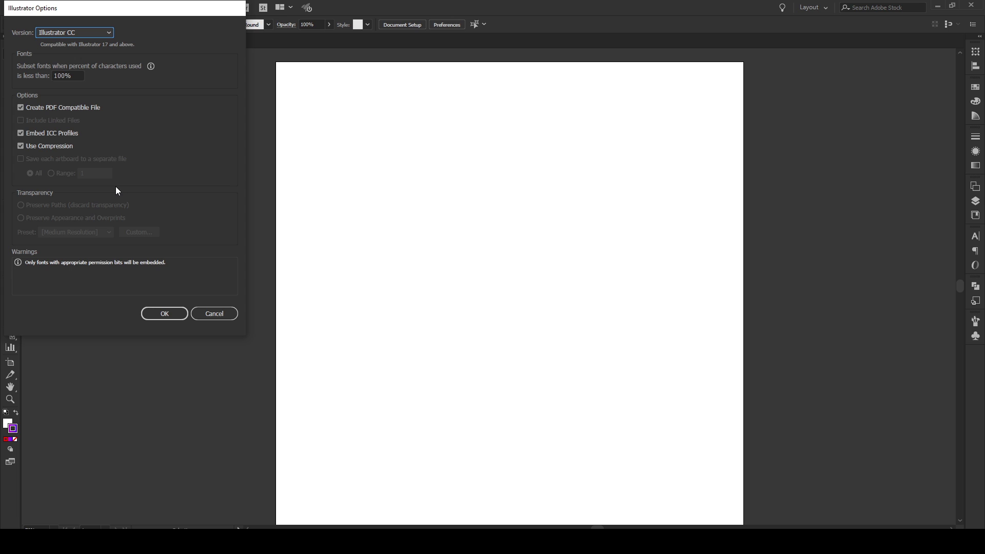
click(168, 312)
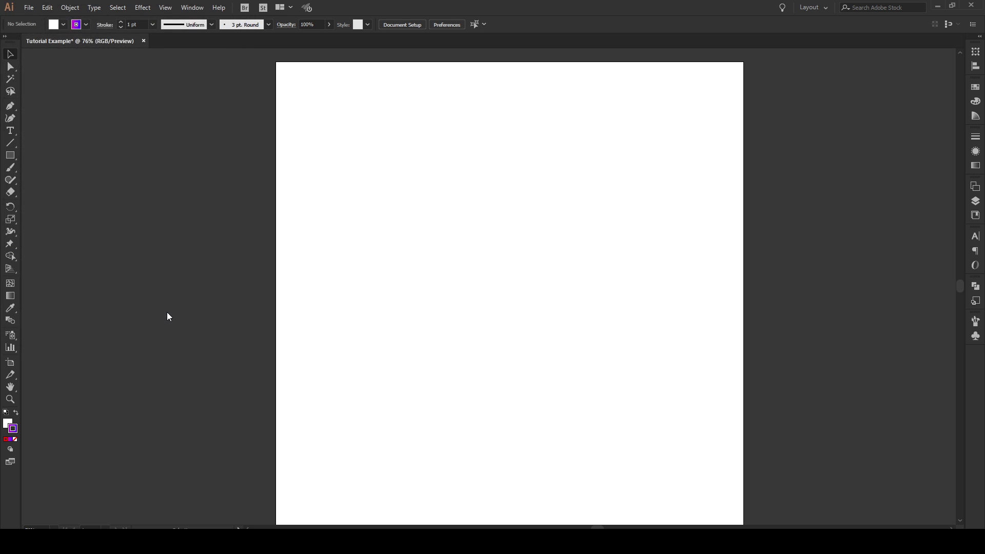
Close Tutorial Example.ai and create a new document from the Tutorial Example 1200 × 1200 px preset.
click(146, 41)
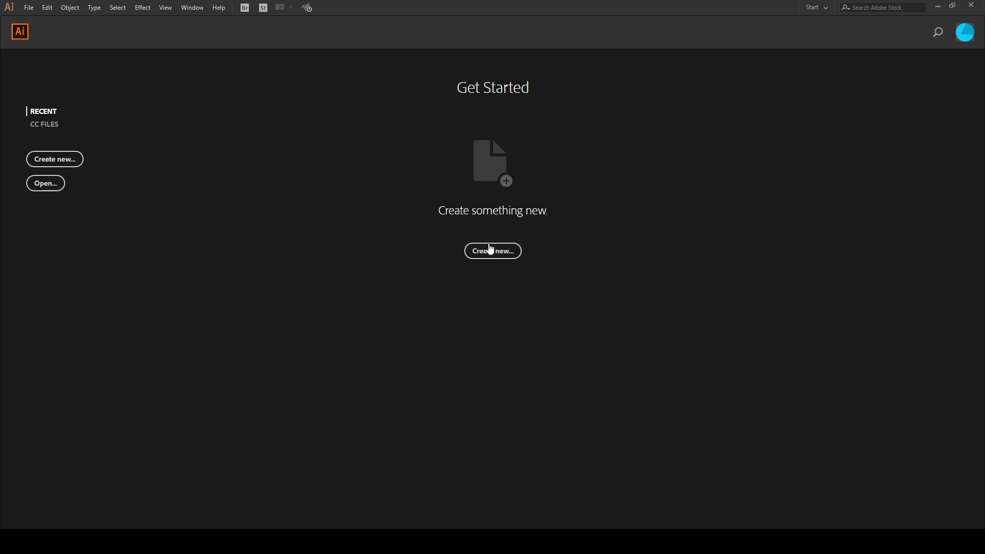
click(496, 254)
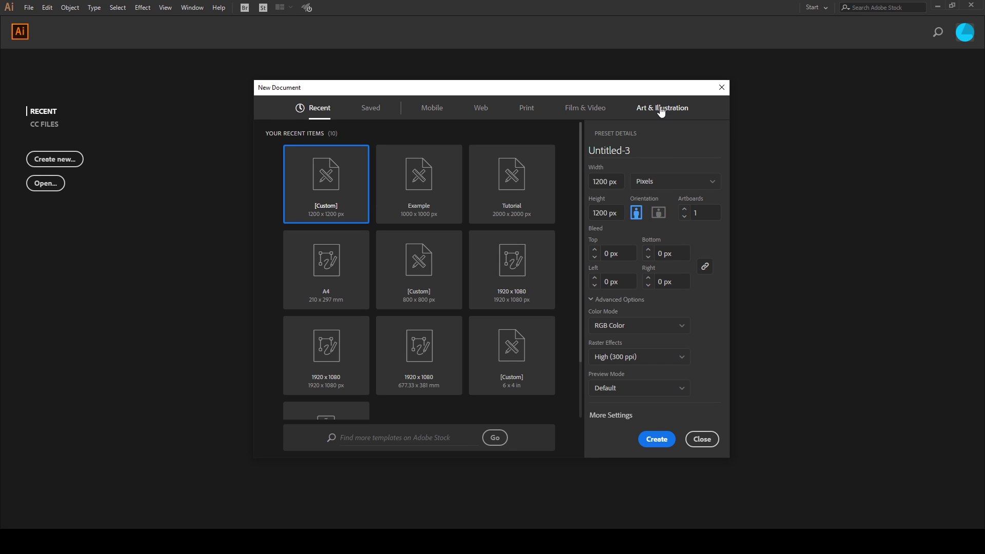
click(661, 110)
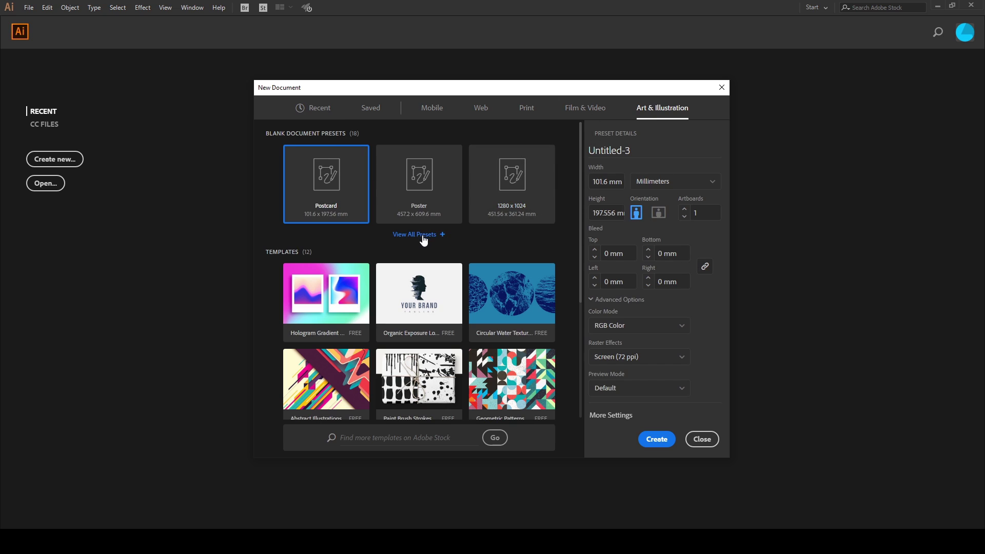
click(424, 239)
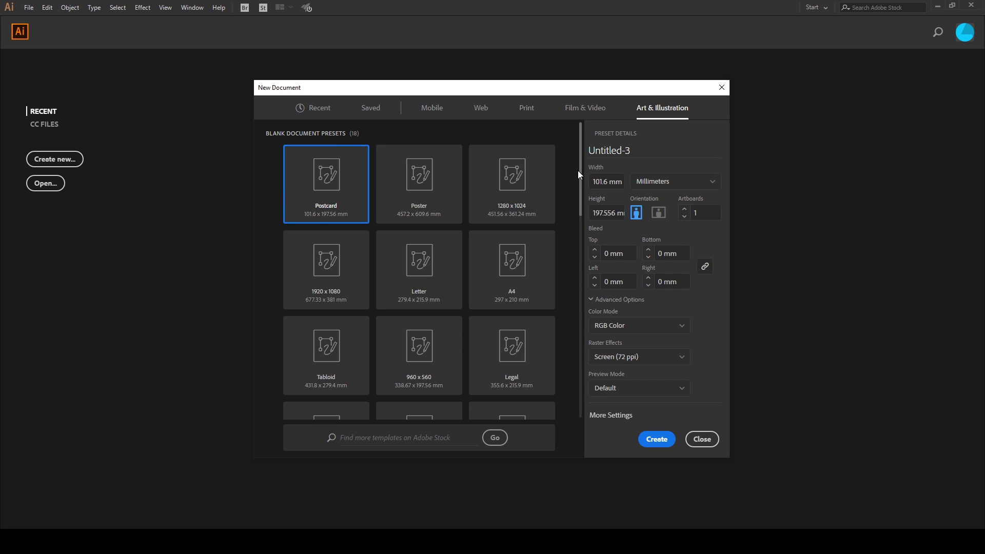
scroll(581, 183, down, 1)
drag(581, 183, 590, 267)
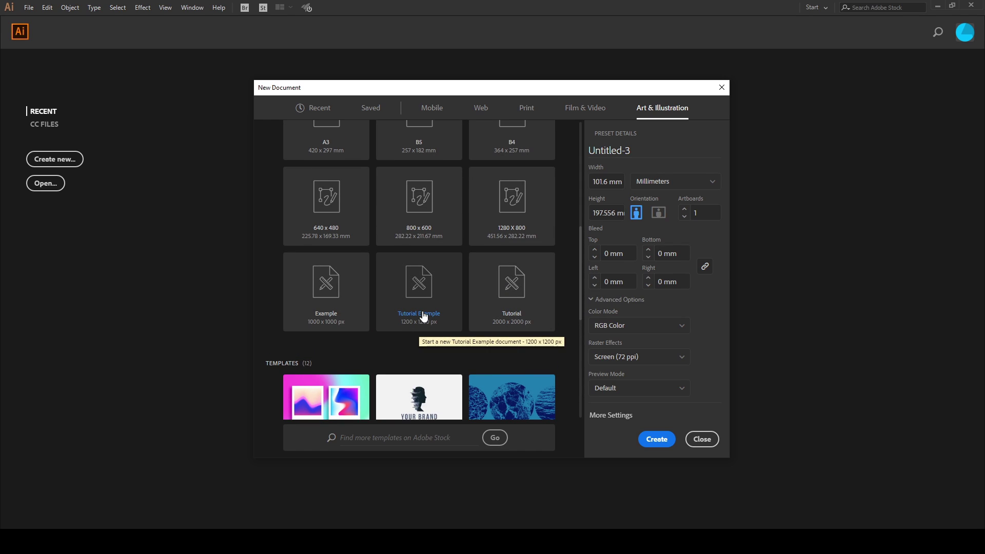
click(423, 316)
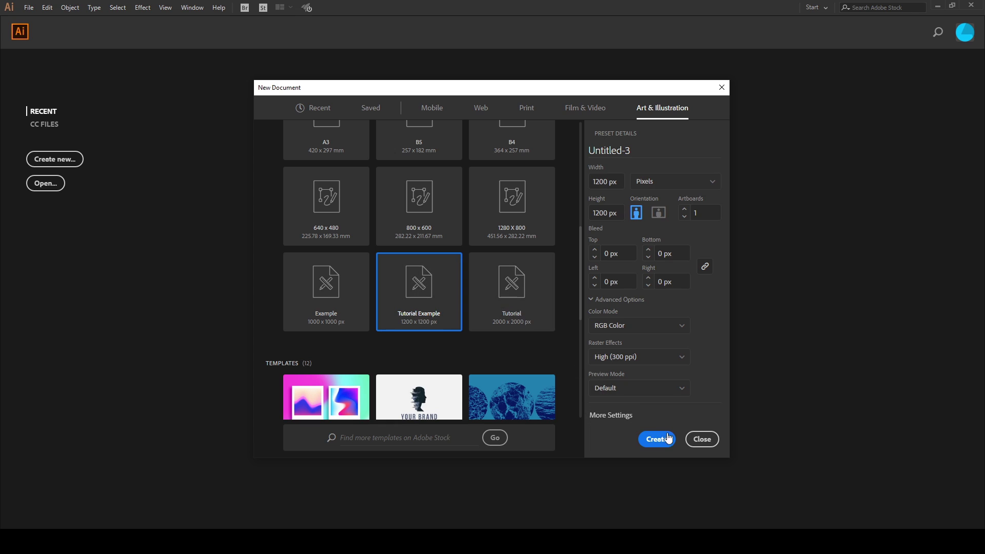
click(658, 441)
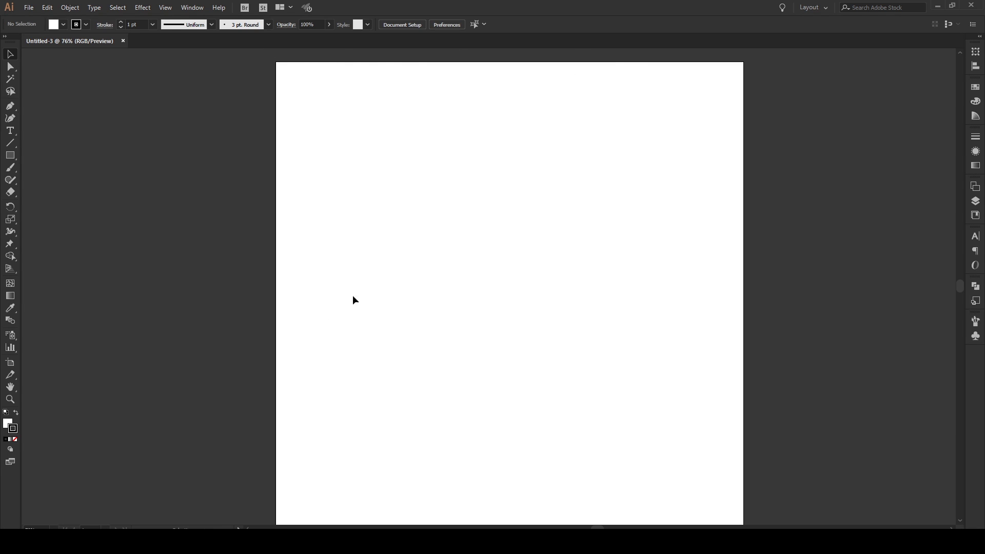
Show the Swatches panel to check the gradient swatches in Untitled-3.
click(978, 91)
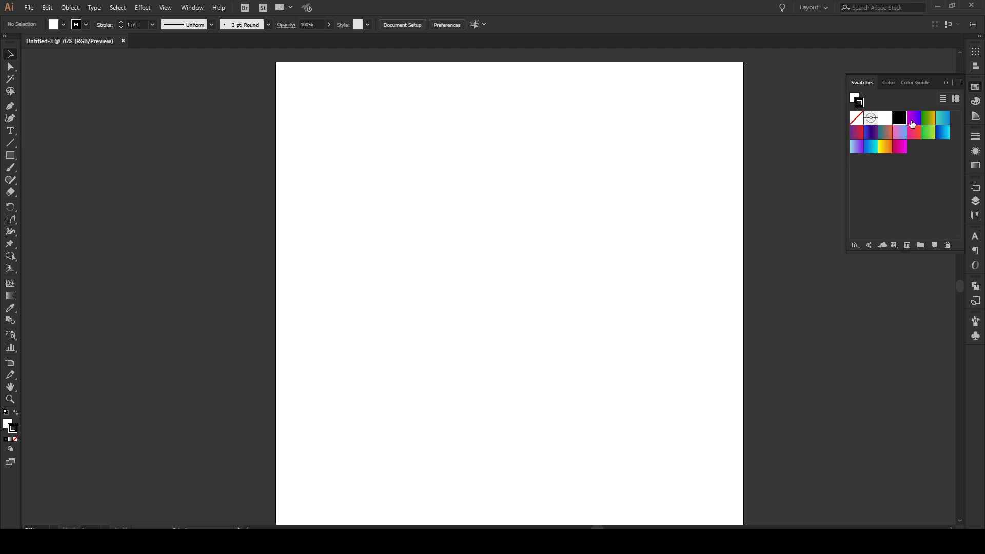